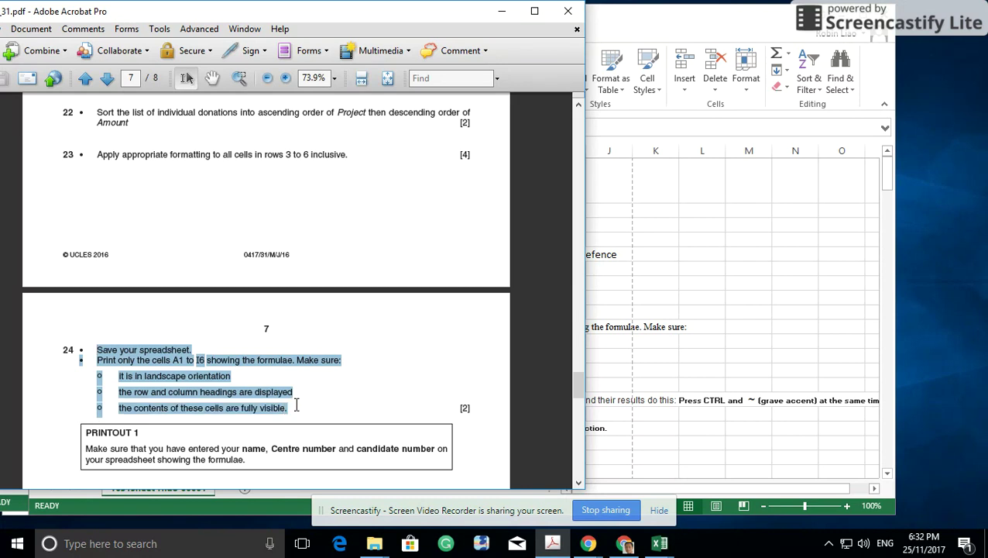
Step: Read question 24's save and print requirements in the exam PDF alongside the spreadsheet
scroll(295, 404, "down", 3)
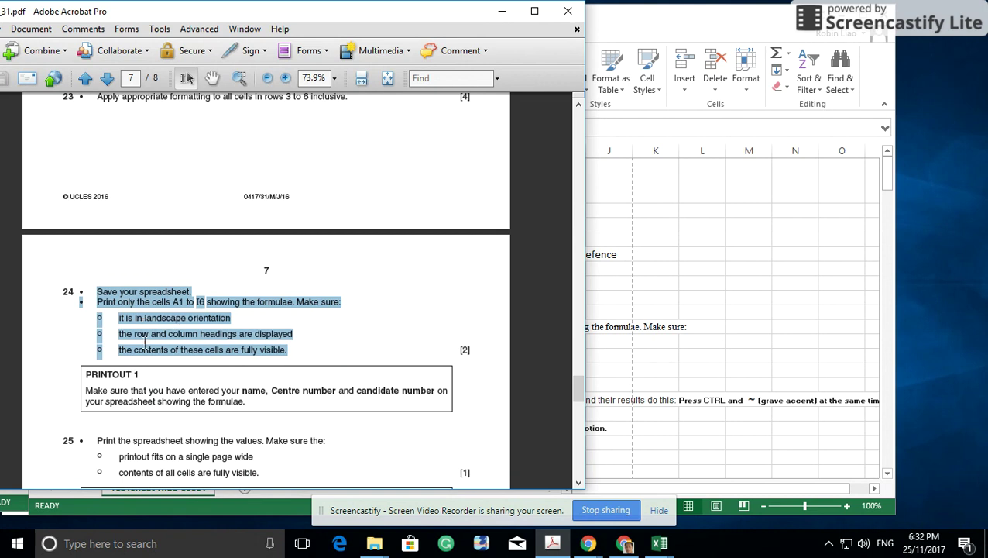
left_click_drag(157, 342, 495, 23)
left_click_drag(224, 135, 405, 134)
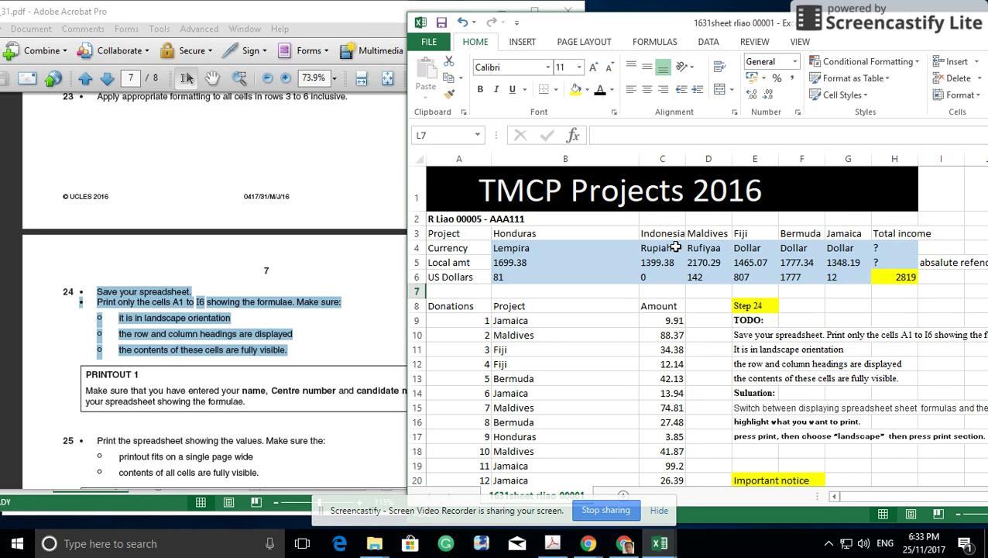
left_click(267, 404)
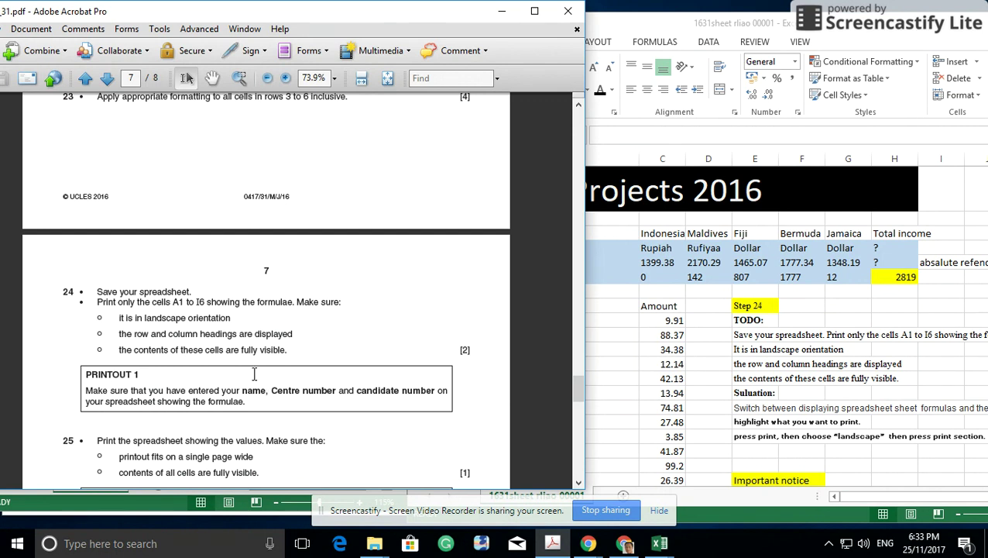
Step: Switch to Excel and save the spreadsheet on the Desktop as an Excel Workbook under its existing name, replacing the previous file
left_click_drag(660, 24, 457, 1)
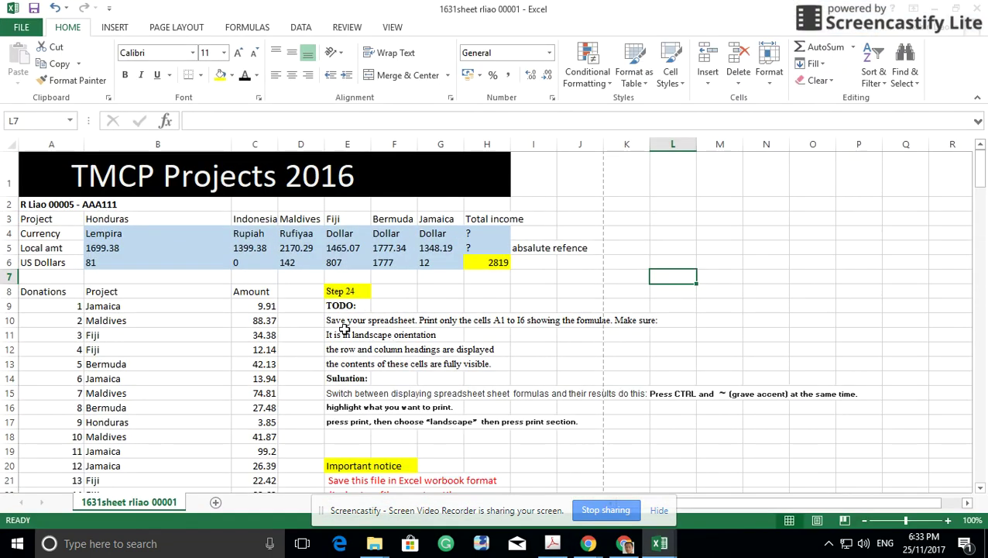
left_click(25, 33)
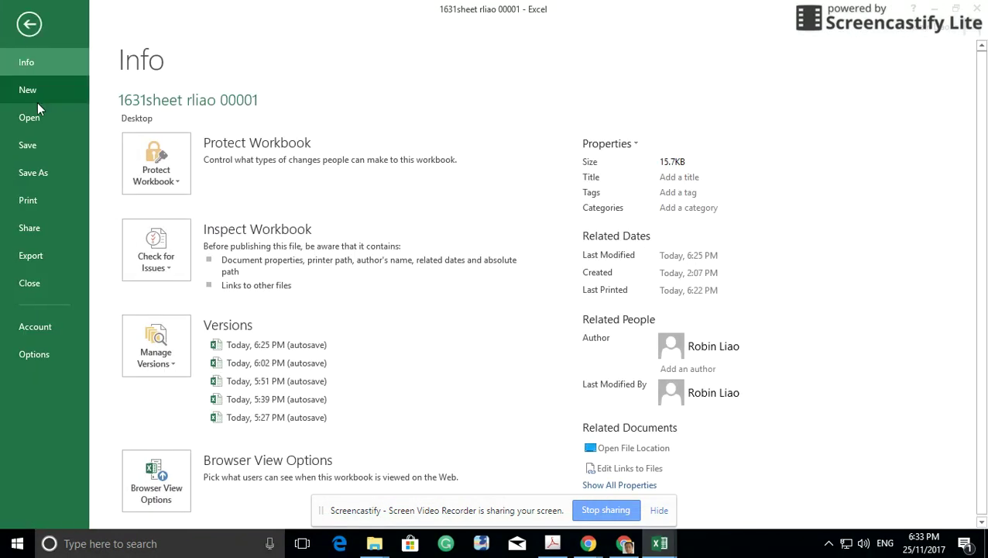
left_click(29, 171)
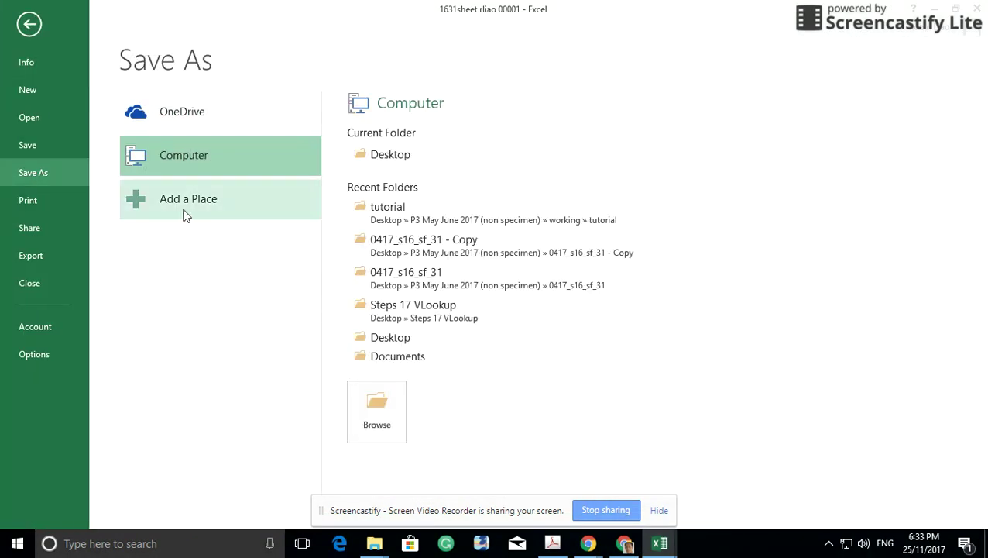
left_click(392, 157)
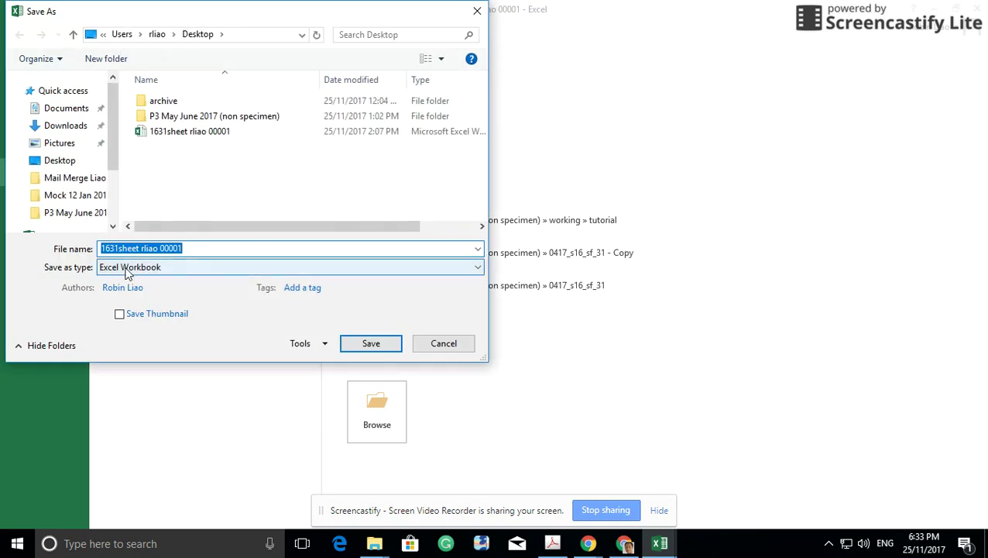
key("ctrl")
key("ctrl")
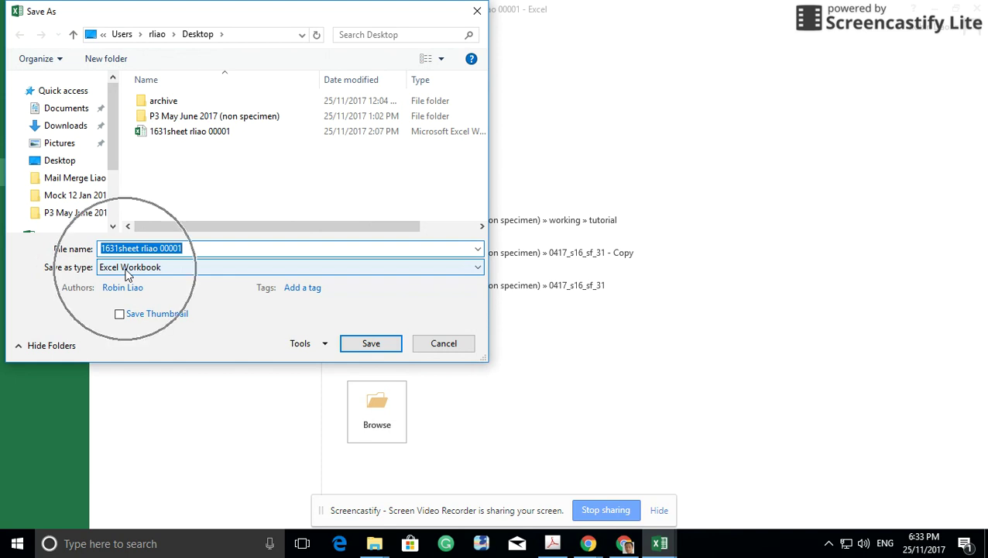
left_click(479, 270)
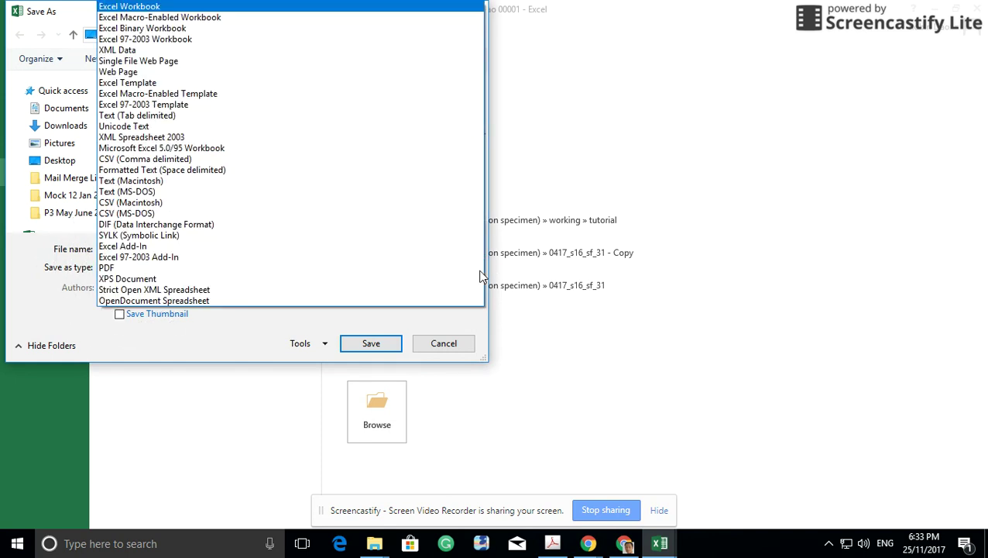
left_click(532, 339)
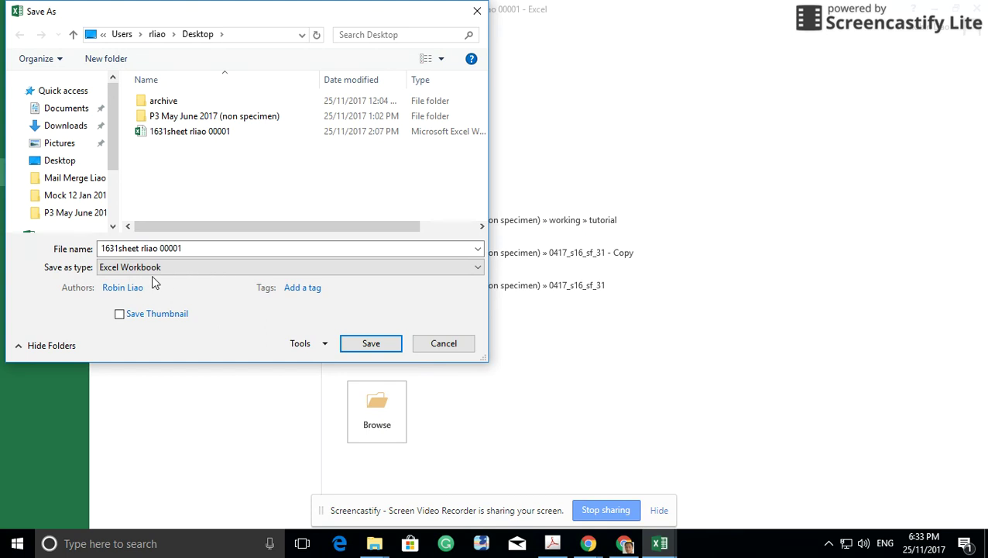
key("ctrl")
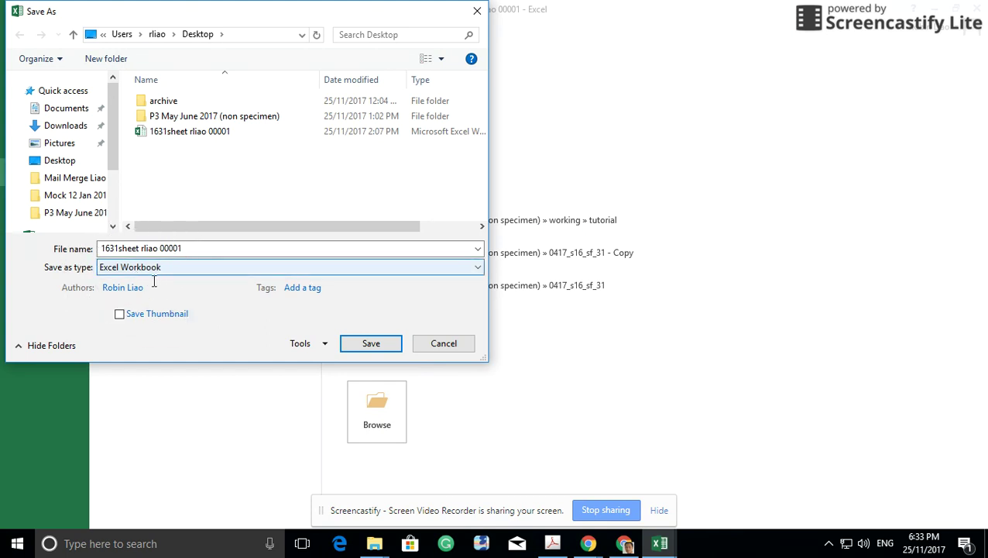
left_click(371, 350)
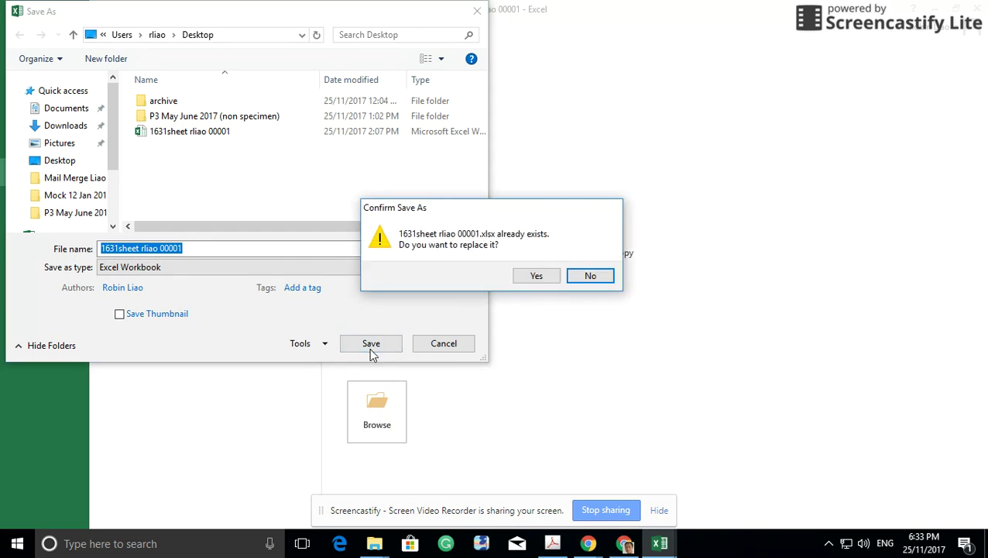
left_click(531, 281)
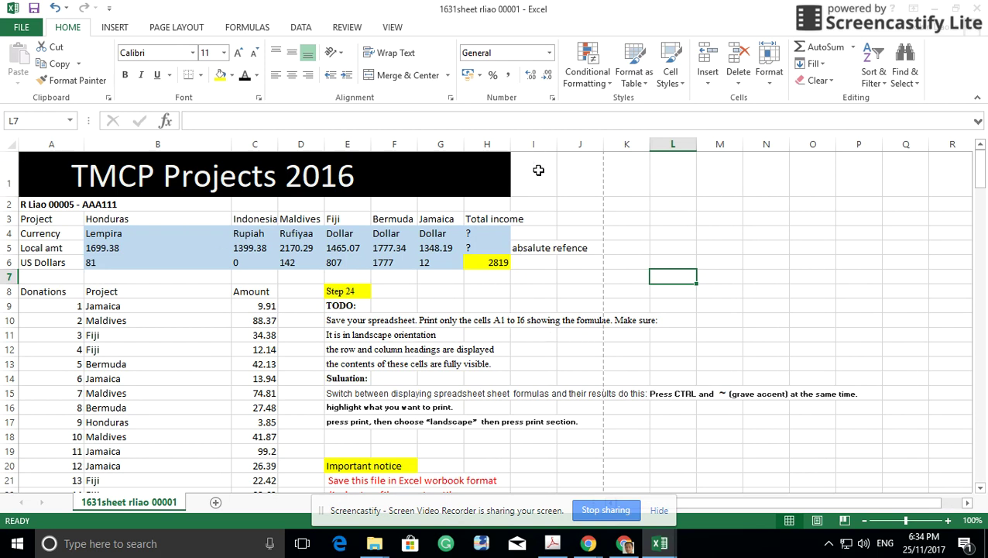
Step: Locate cells A1 and I6, the opposite corners of the range required for the printout
left_click(530, 265)
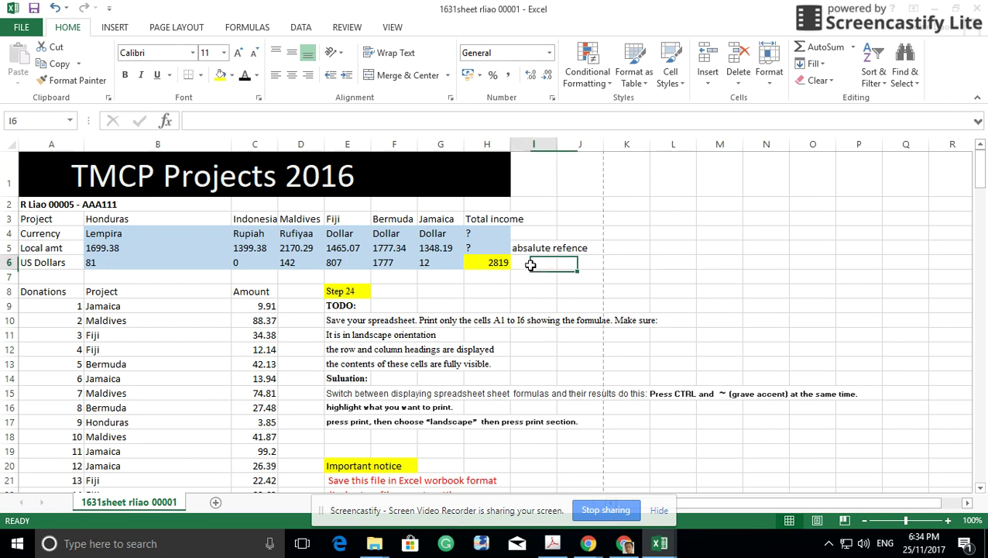
left_click(50, 162)
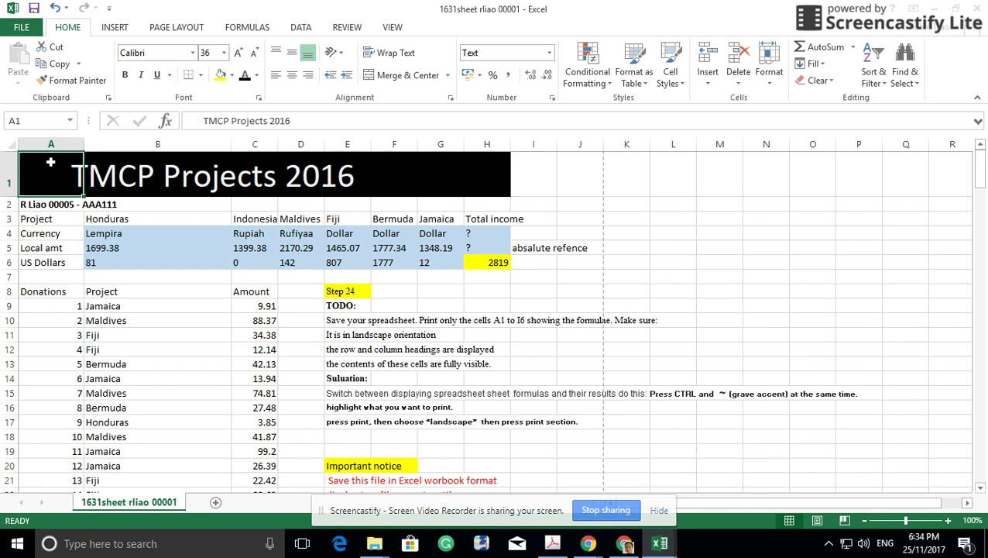
left_click(536, 269)
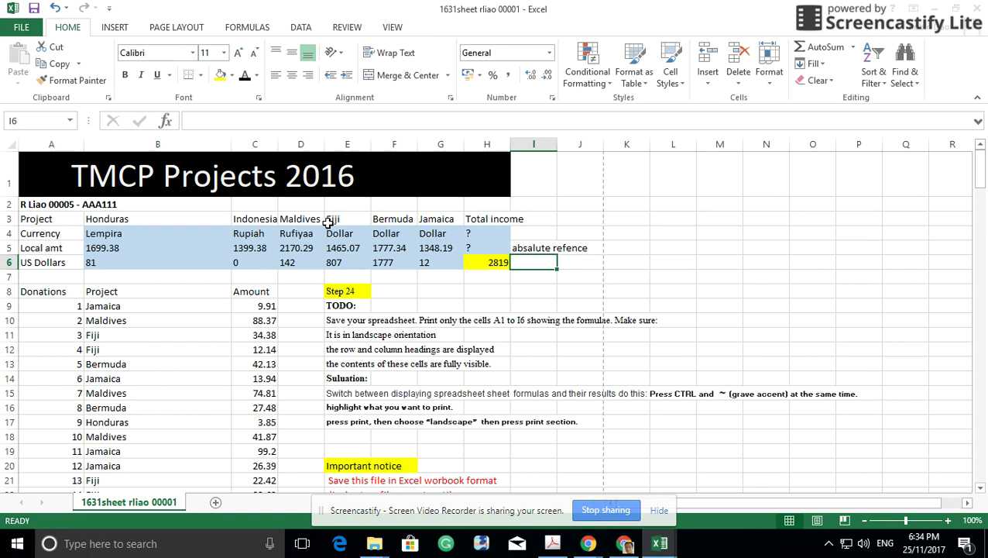
left_click(528, 288)
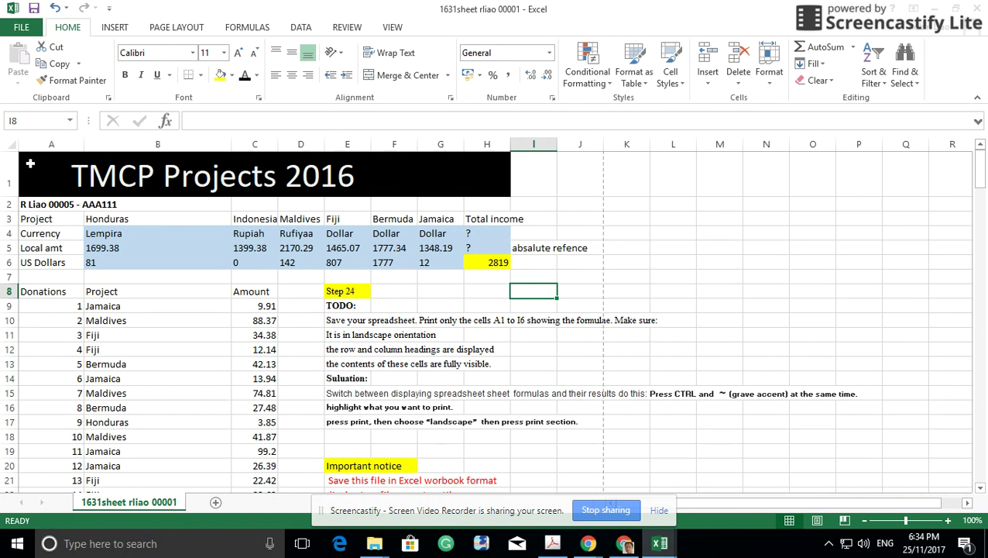
left_click(45, 153)
left_click_drag(45, 153, 558, 267)
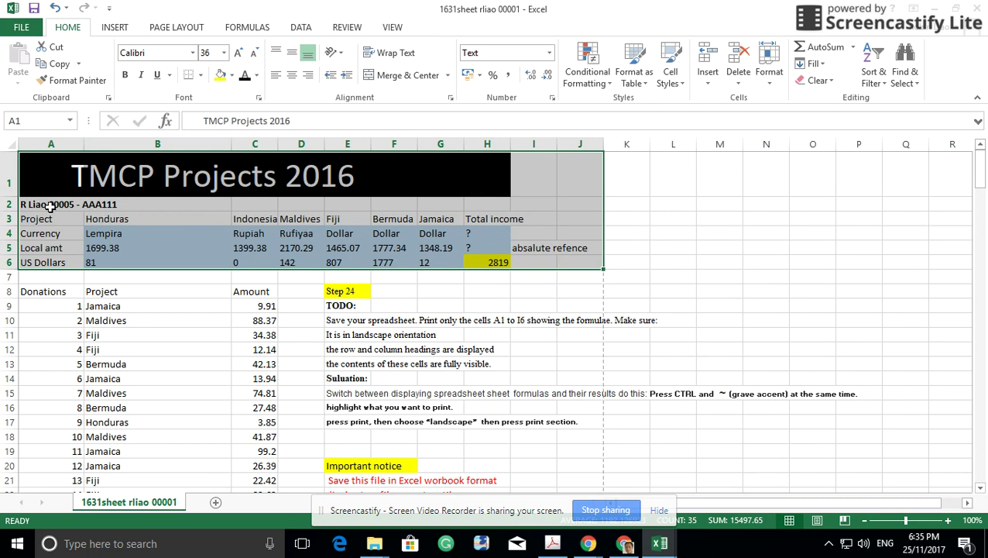
key("ctrl+q")
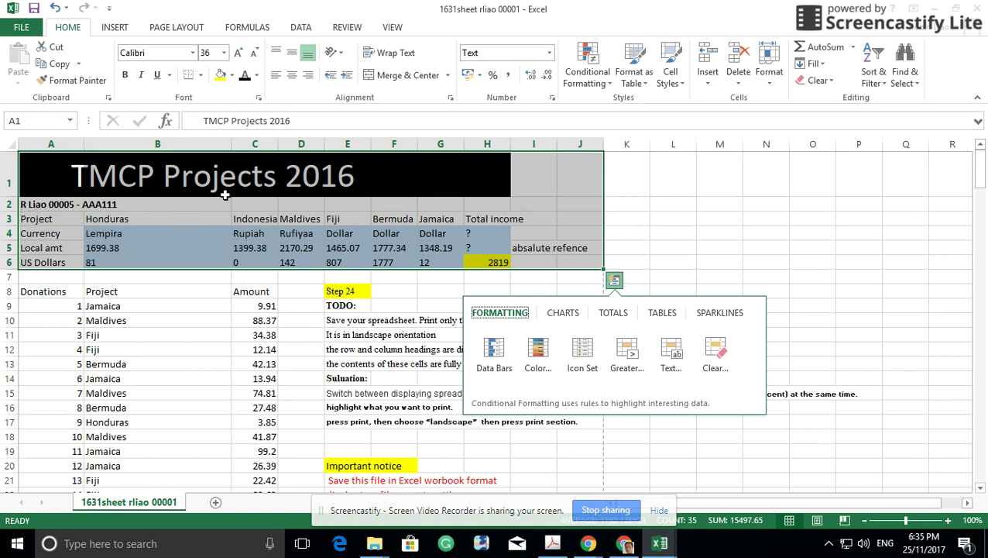
left_click(684, 262)
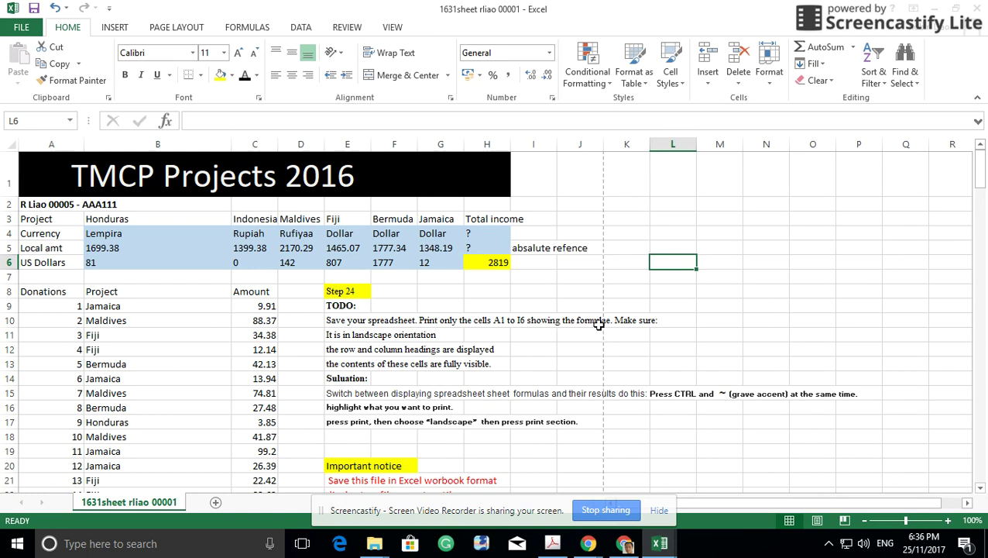
Step: Inspect the formulas in C4 and C5, and switch the worksheet to showing formulas instead of results
left_click(249, 233)
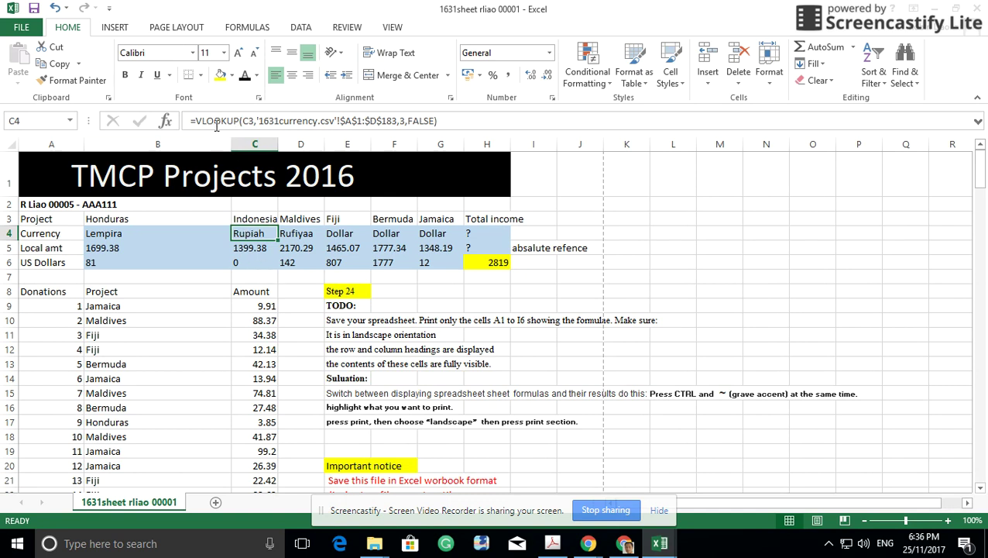
left_click(247, 253)
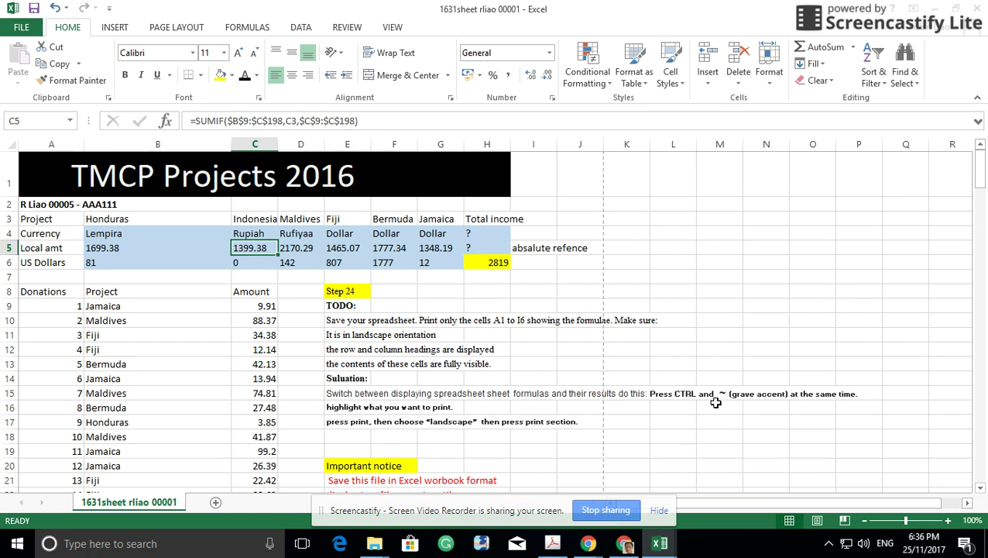
key("ctrl")
key("ctrl")
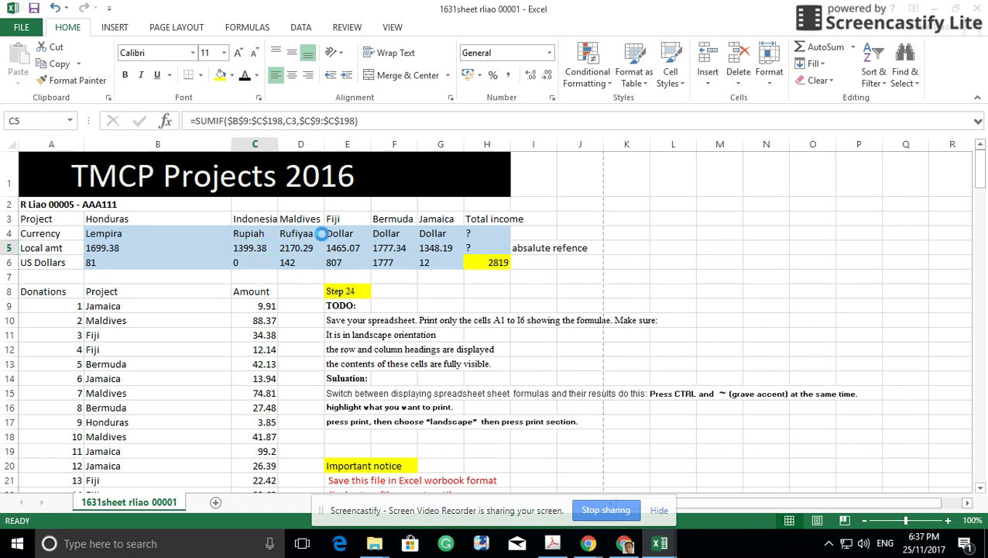
key("ctrl+grave")
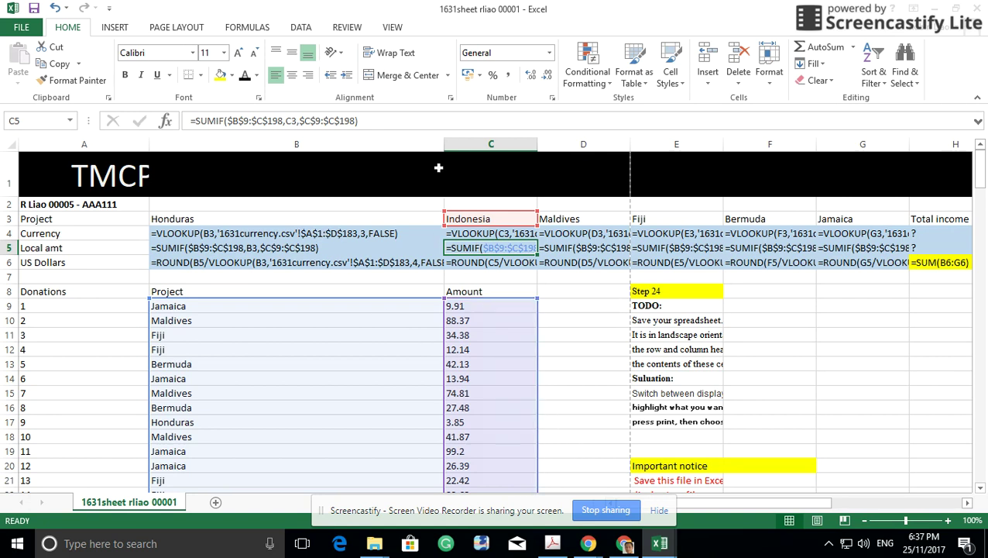
Step: Widen columns B, C, D and E enough to show their full formulas in rows 4 to 6
left_click_drag(446, 145, 487, 151)
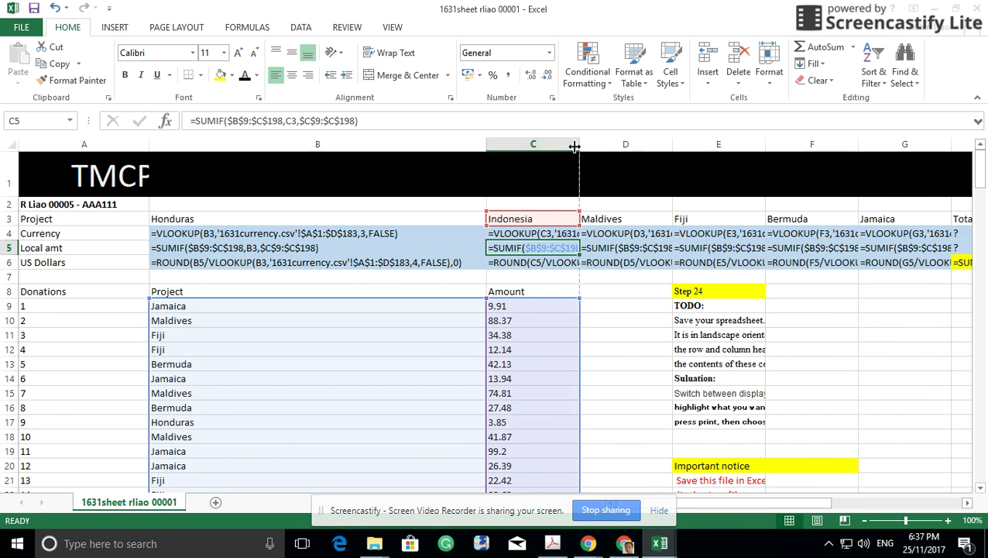
left_click_drag(582, 146, 827, 144)
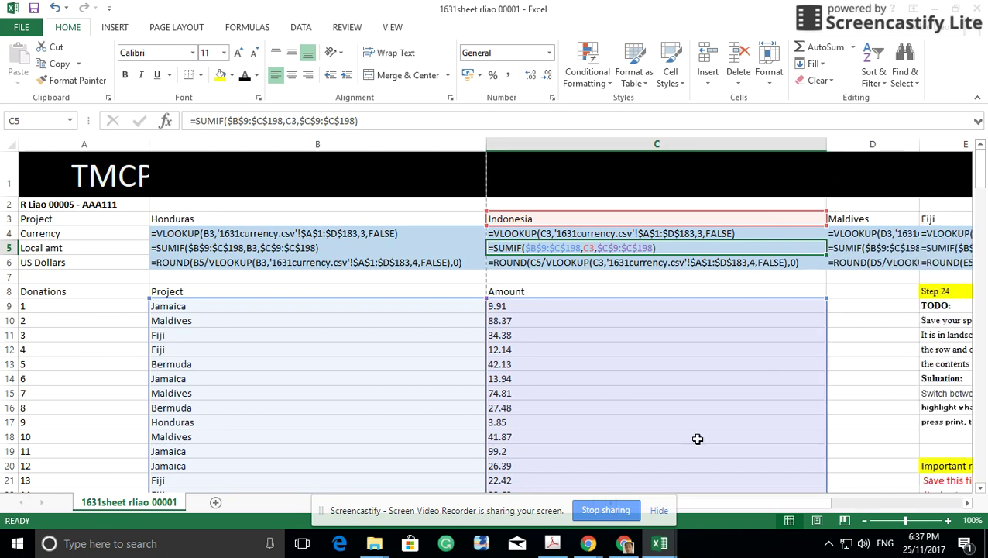
left_click_drag(798, 509, 844, 508)
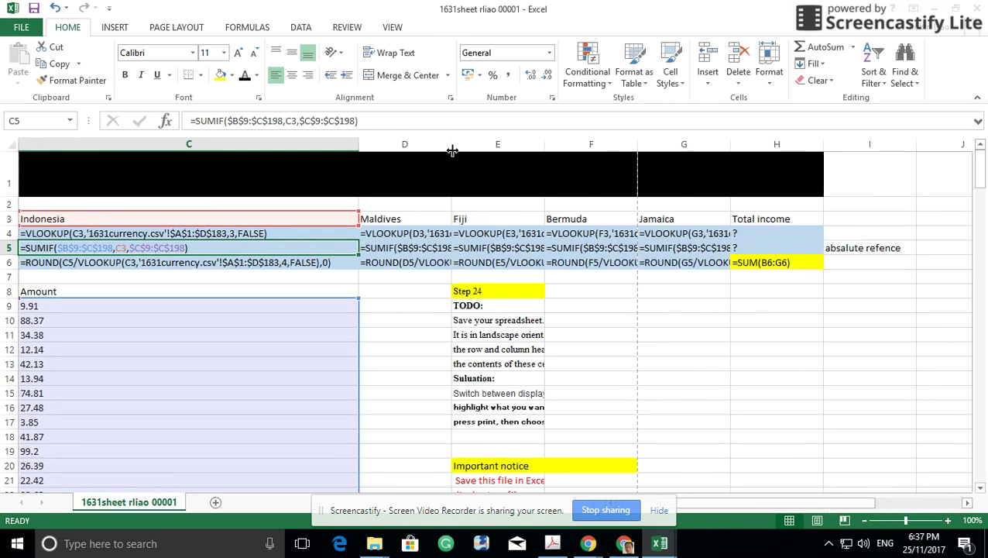
left_click_drag(452, 147, 682, 144)
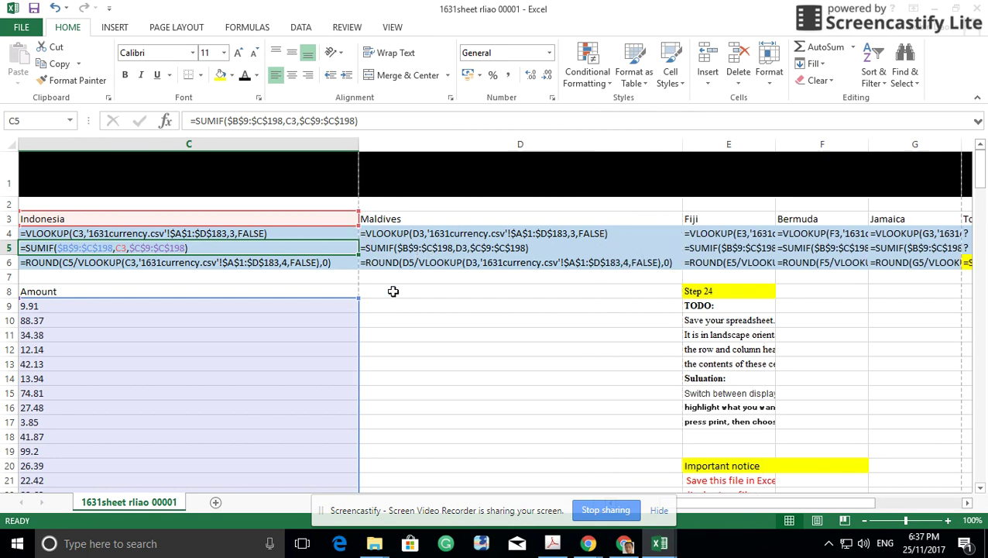
left_click_drag(763, 500, 784, 501)
left_click_drag(437, 144, 686, 144)
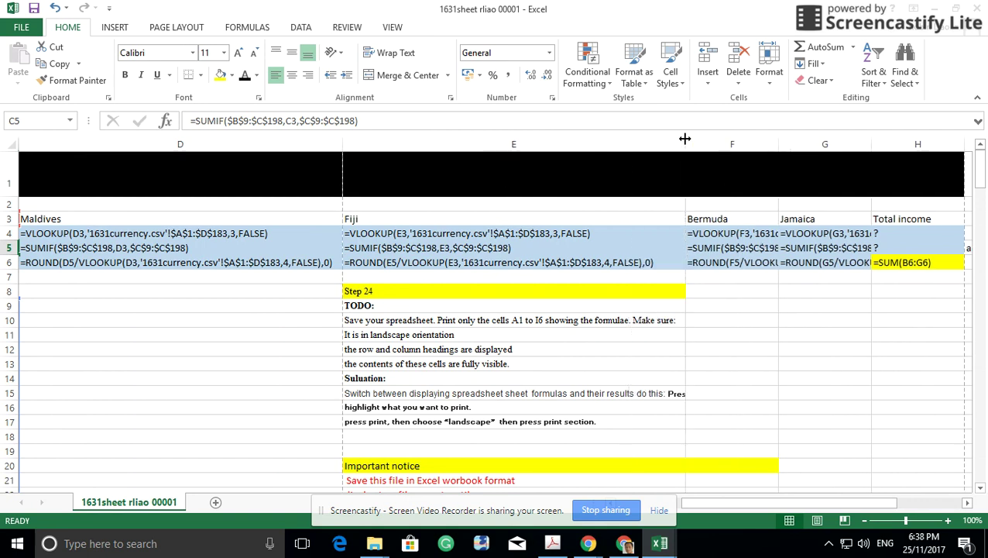
Step: Widen columns F, G and H enough to show their full formulas in rows 4 to 6
left_click_drag(778, 139, 880, 141)
left_click_drag(881, 505, 904, 497)
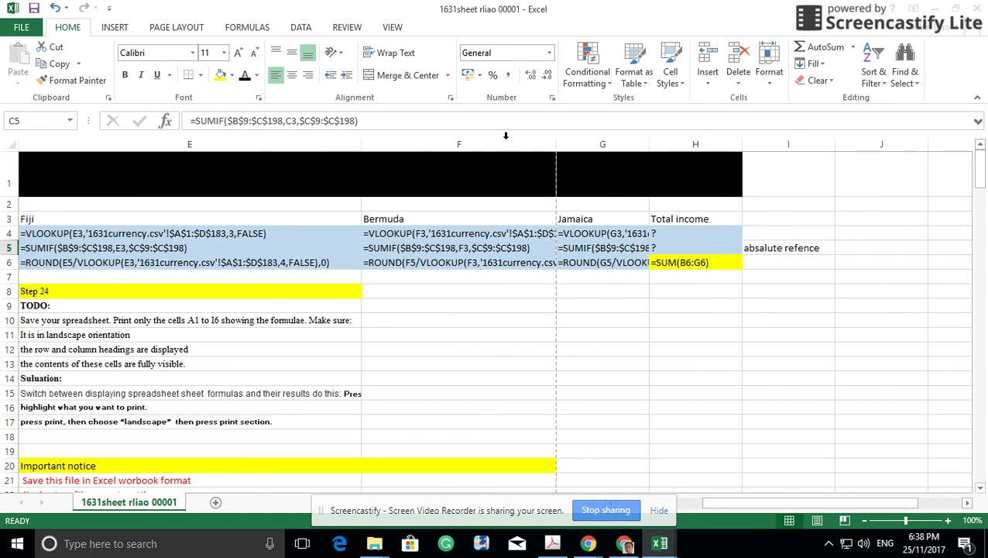
left_click_drag(552, 146, 695, 145)
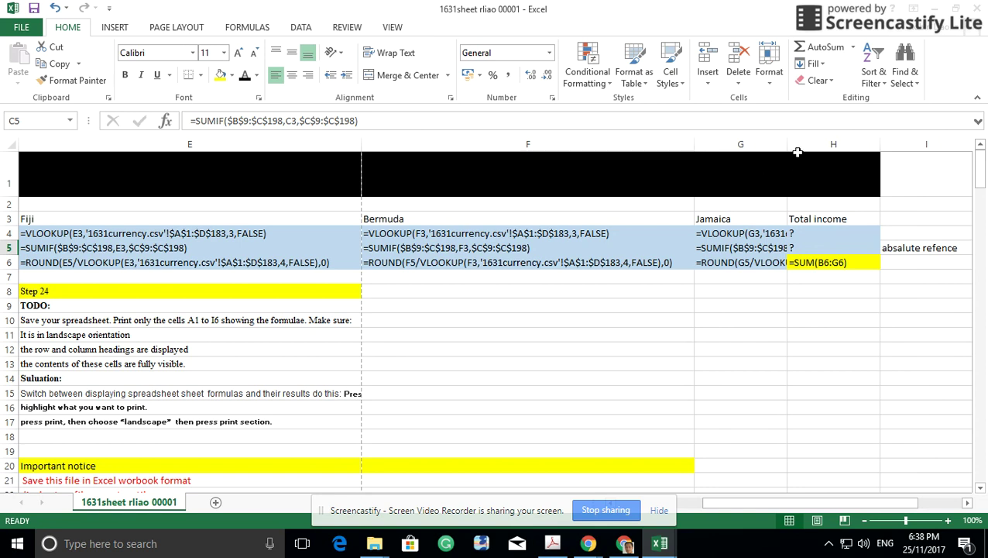
left_click_drag(786, 147, 878, 146)
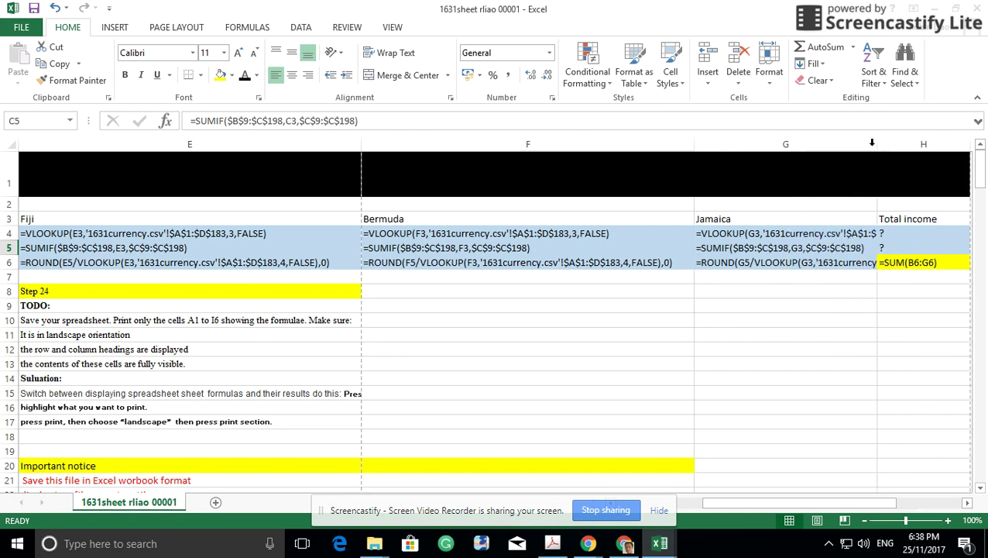
left_click_drag(755, 502, 779, 502)
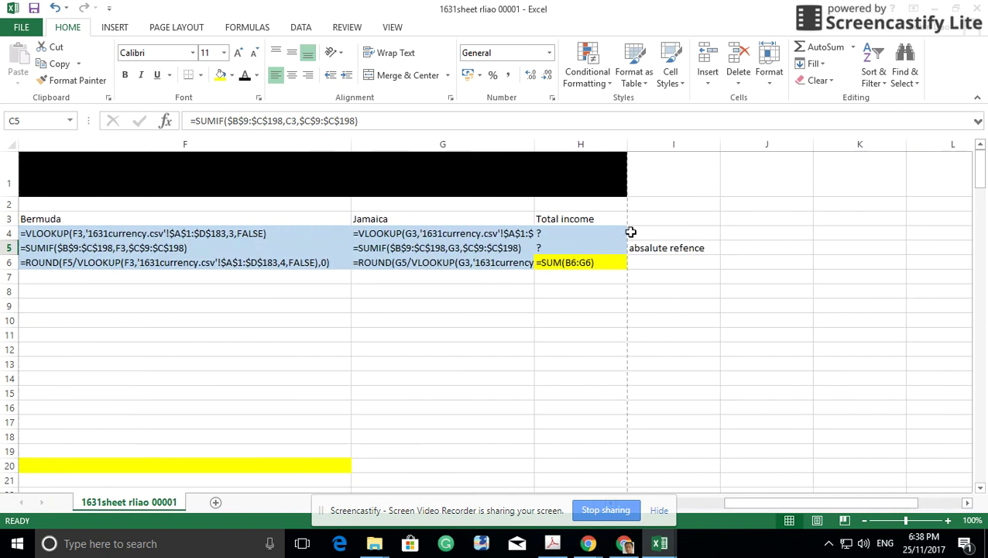
left_click_drag(627, 144, 680, 144)
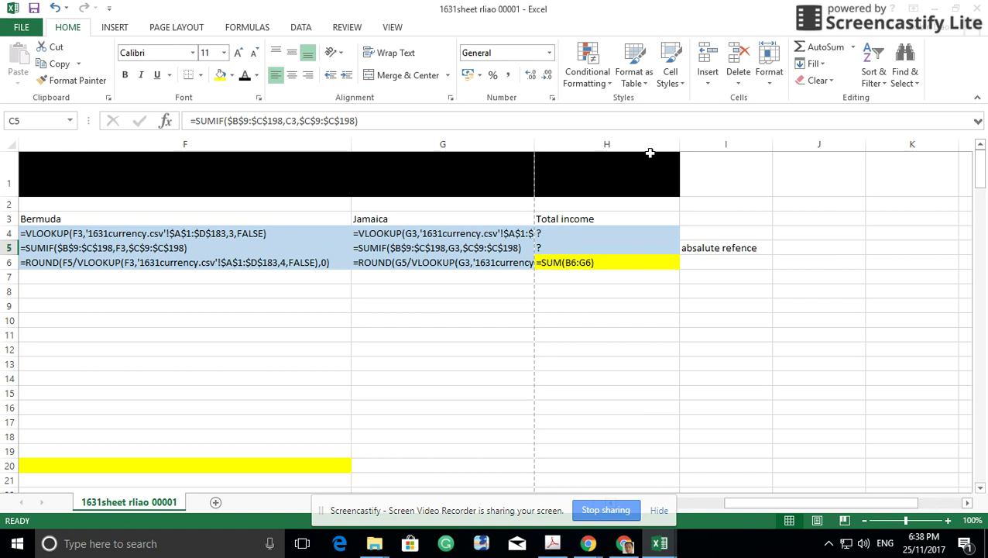
left_click_drag(534, 144, 668, 141)
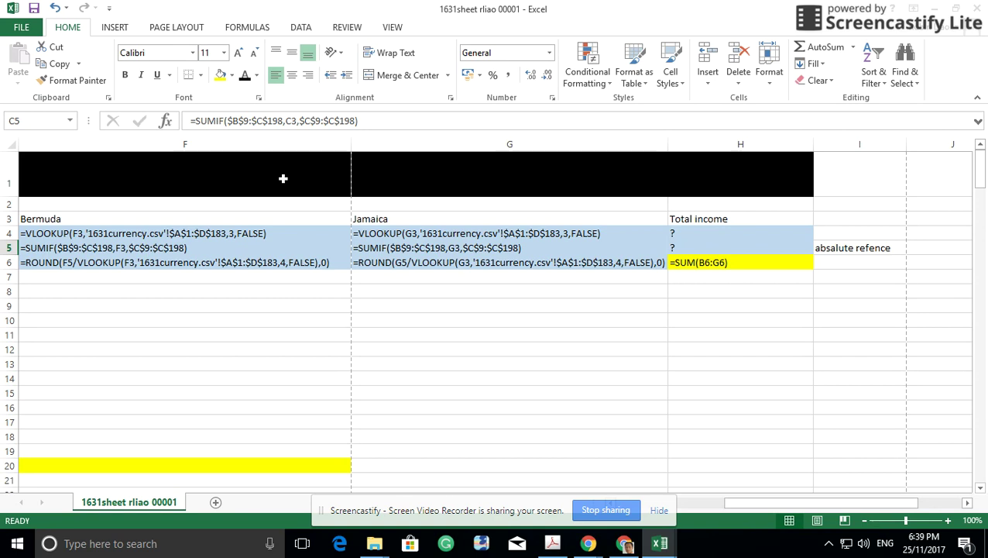
Step: Switch the worksheet back to showing results instead of formulas and return to column A
key("ctrl+grave")
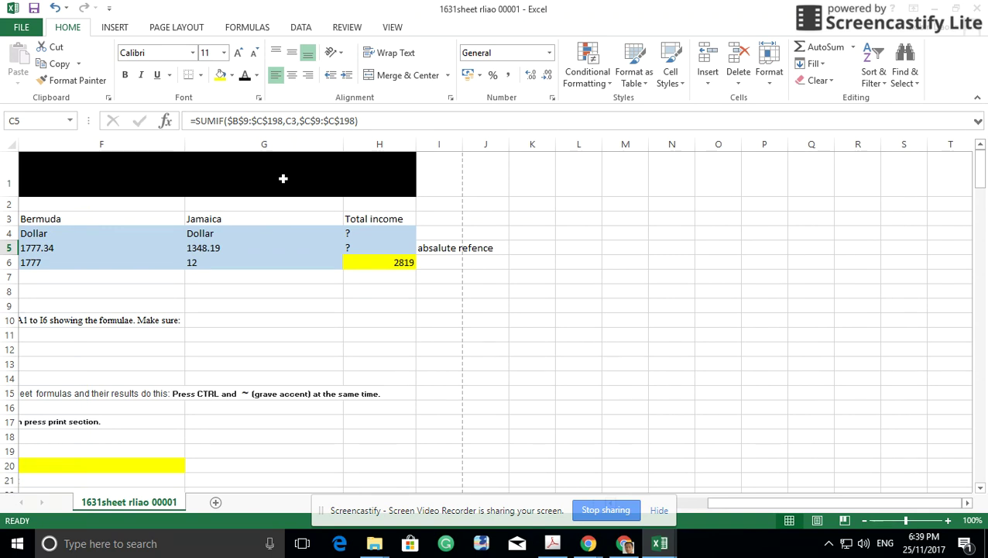
left_click(723, 502)
left_click_drag(723, 505, 696, 504)
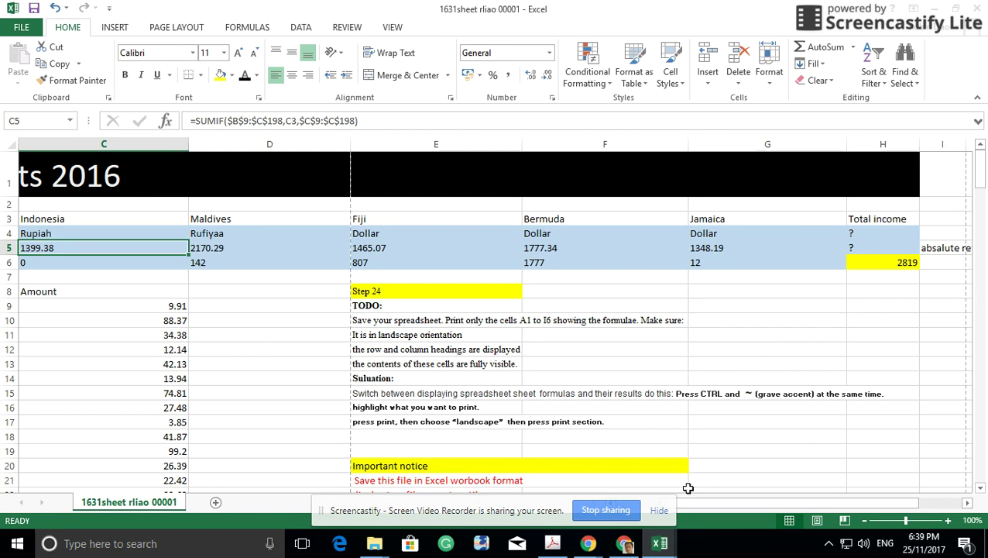
left_click_drag(725, 503, 658, 510)
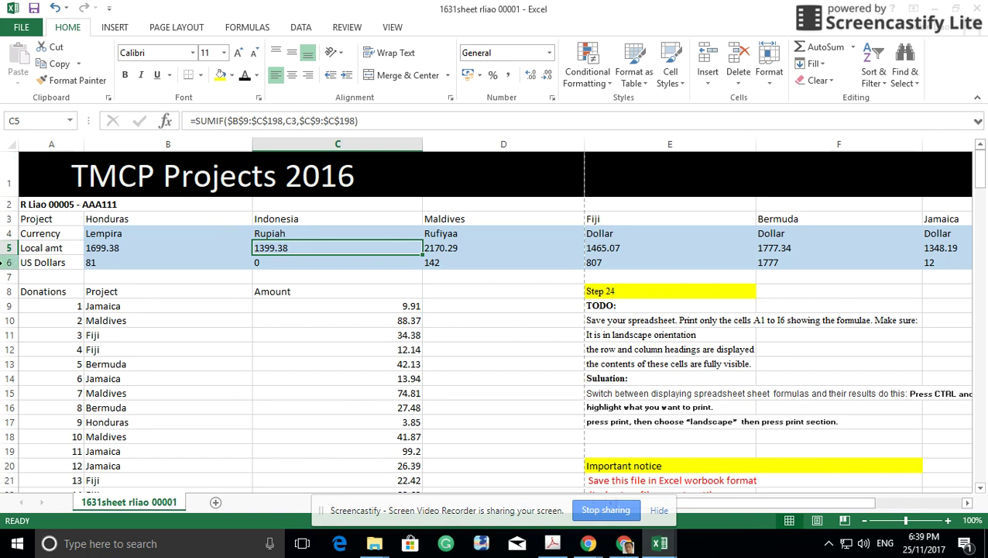
Step: Highlight rows 1 to 6 and then column I to identify the extent of the print range
left_click(6, 167)
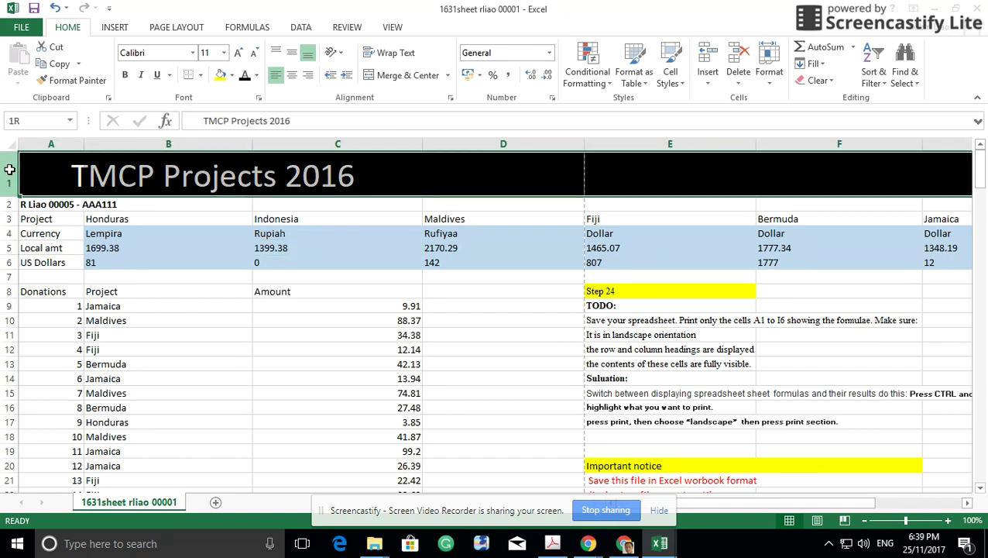
left_click_drag(10, 168, 364, 262)
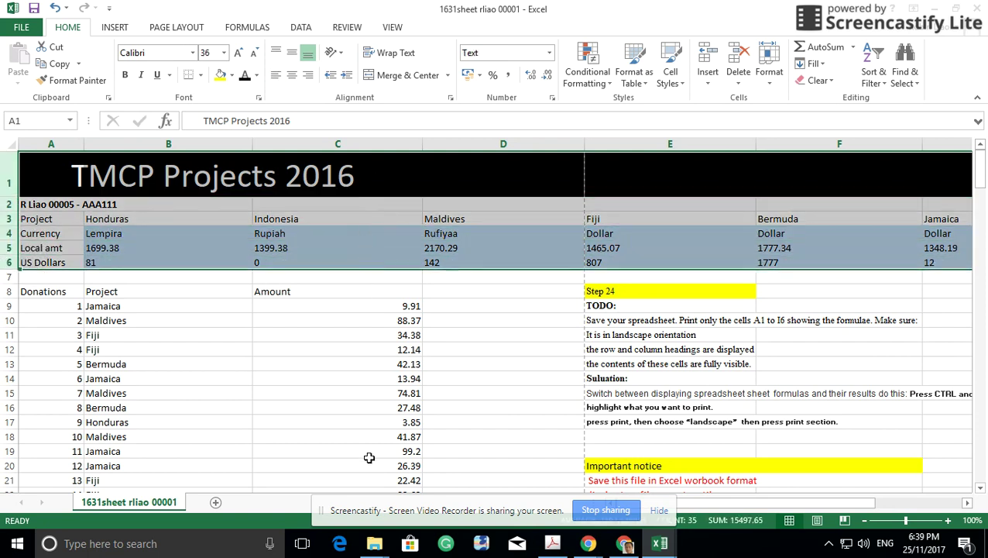
left_click_drag(732, 505, 926, 502)
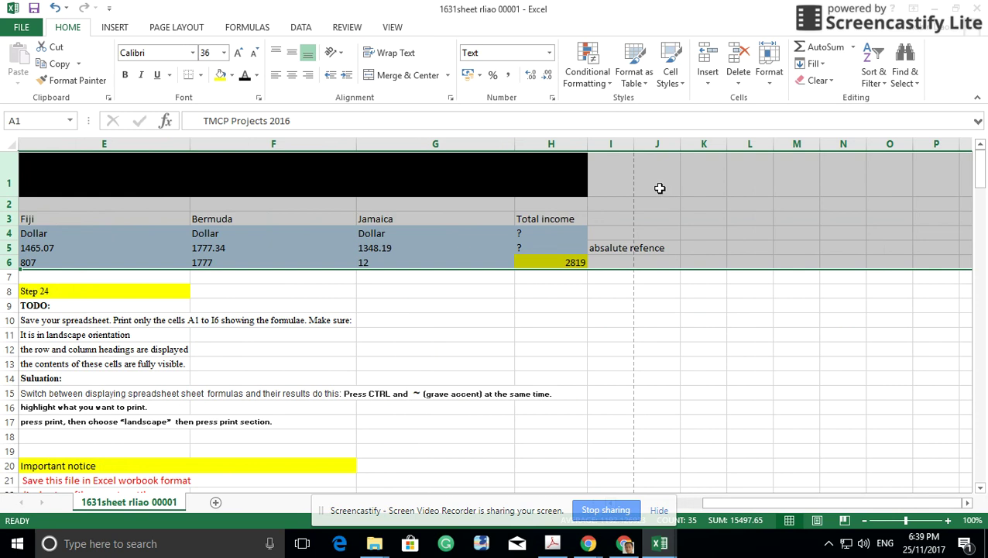
left_click(611, 145)
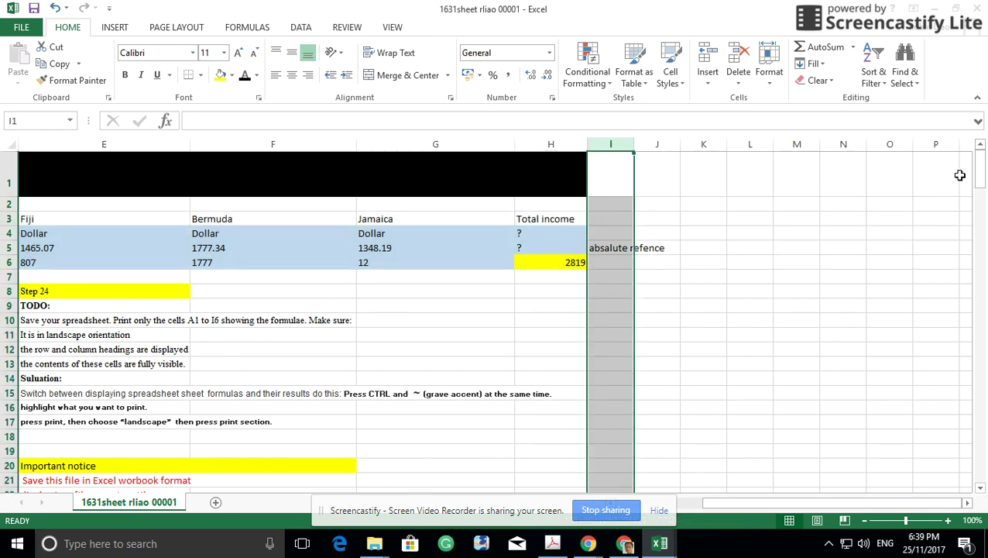
Step: Select cells A1 to I7 and switch the worksheet to showing formulas
left_click_drag(725, 504, 706, 504)
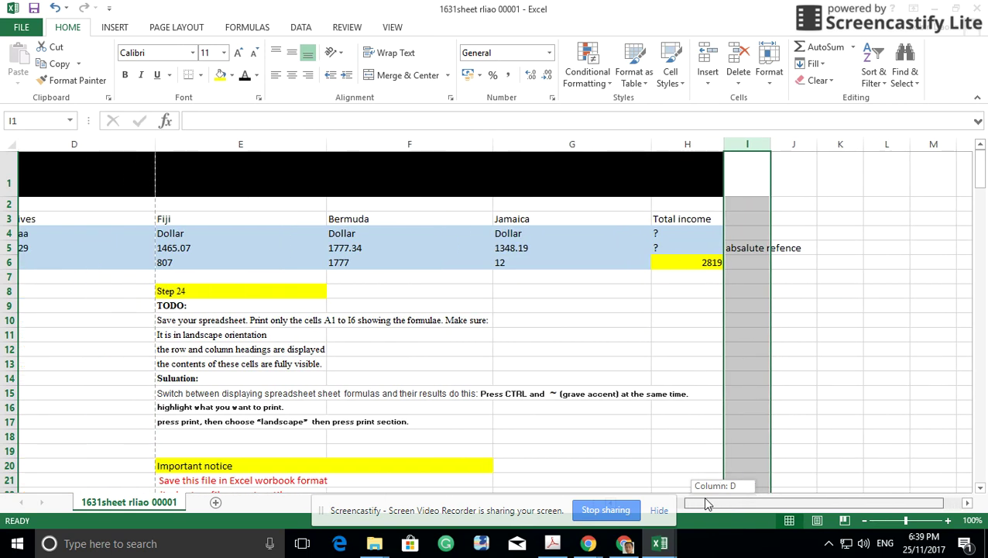
left_click_drag(706, 503, 592, 510)
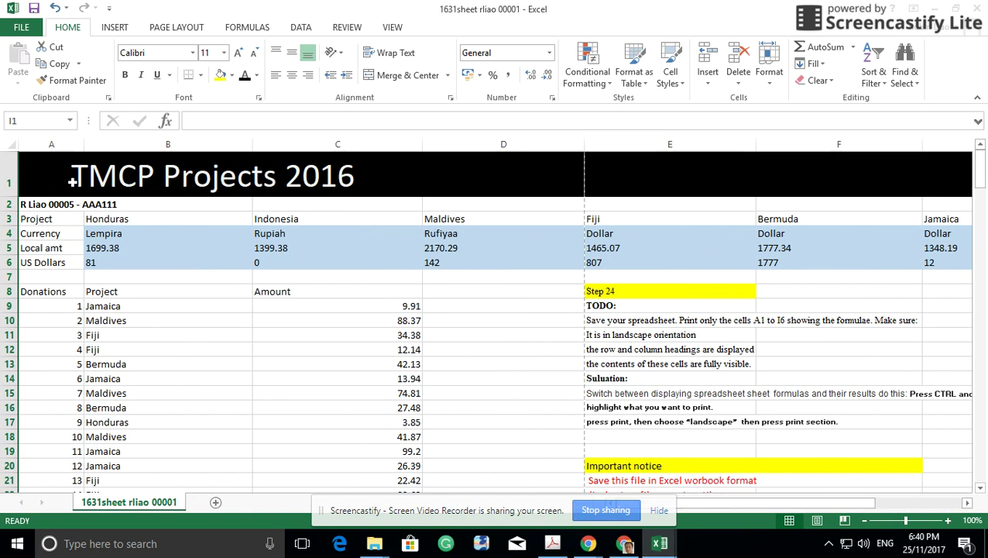
left_click_drag(60, 177, 616, 279)
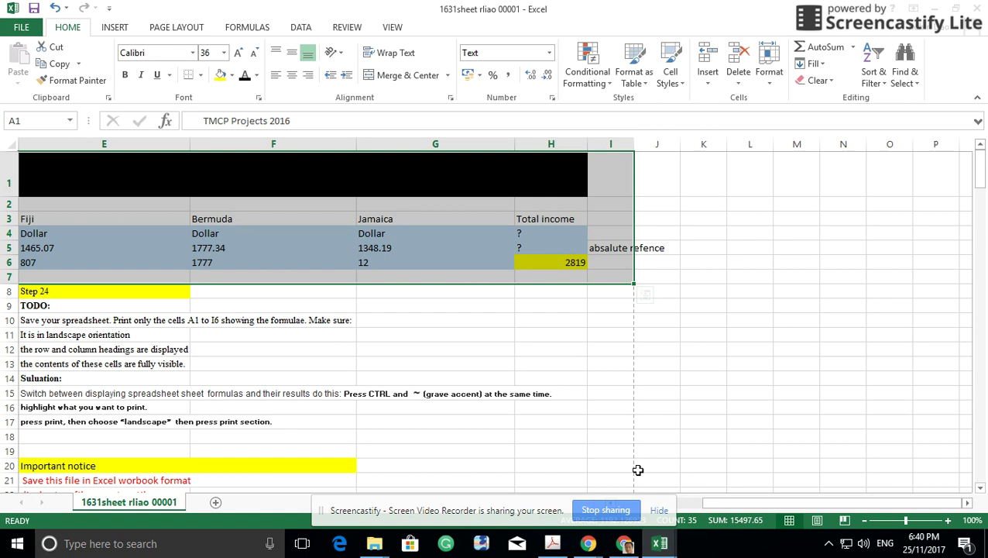
key("ctrl+grave")
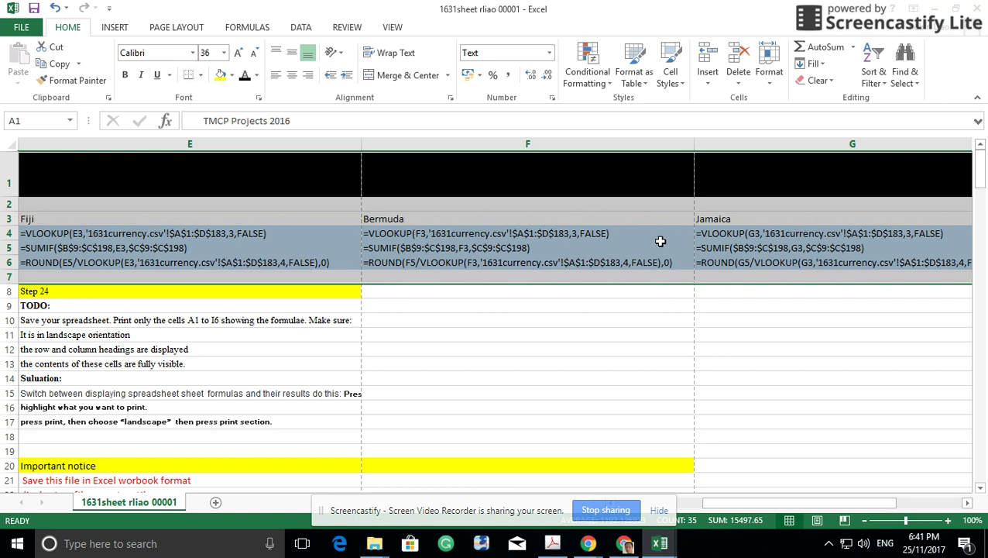
Step: Open the workbook's print settings and review the print range choices, keeping Print Selection
left_click(23, 30)
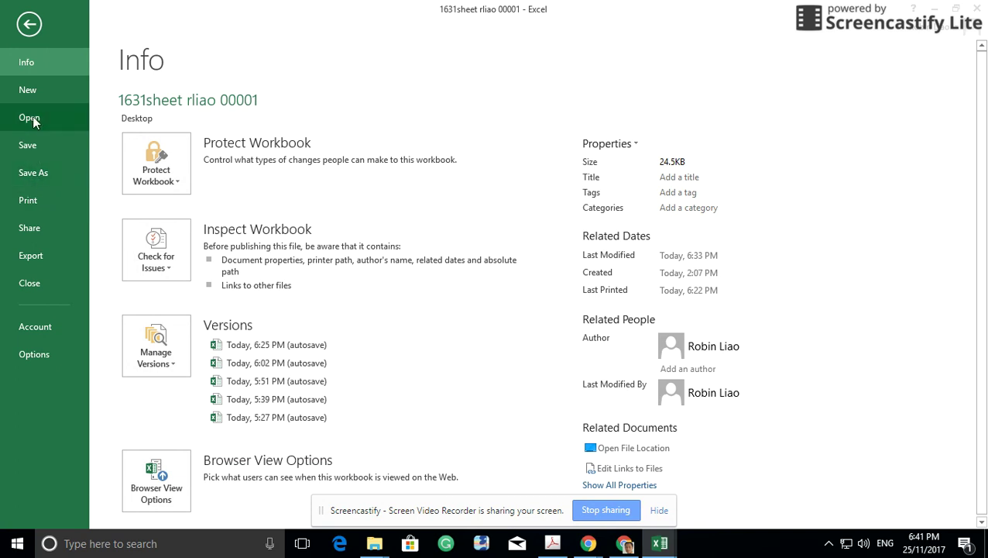
left_click(31, 200)
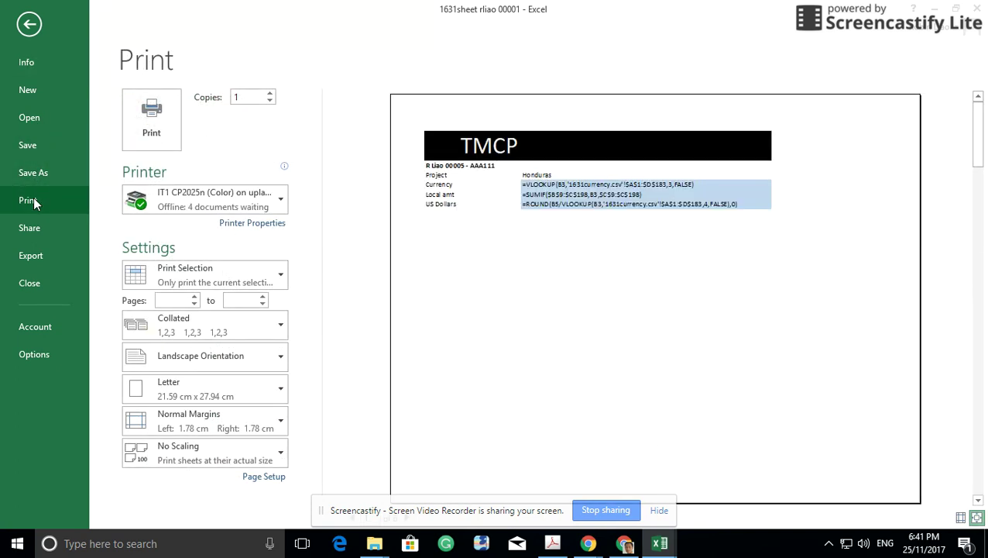
left_click(281, 278)
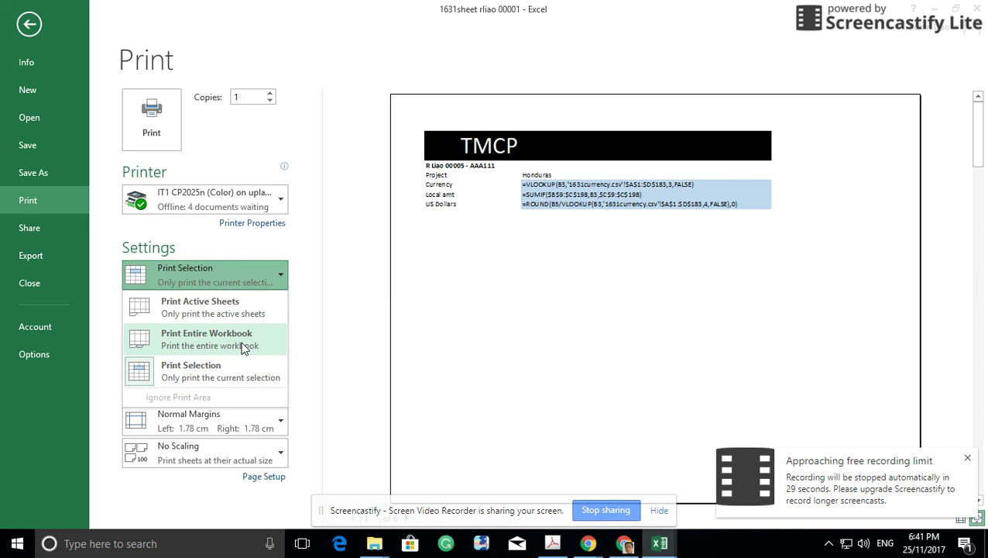
left_click(227, 283)
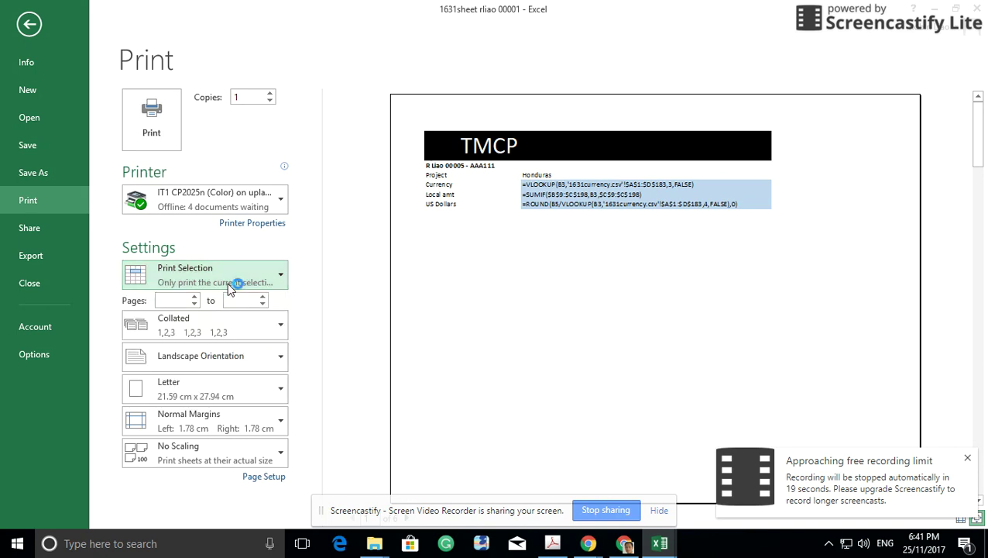